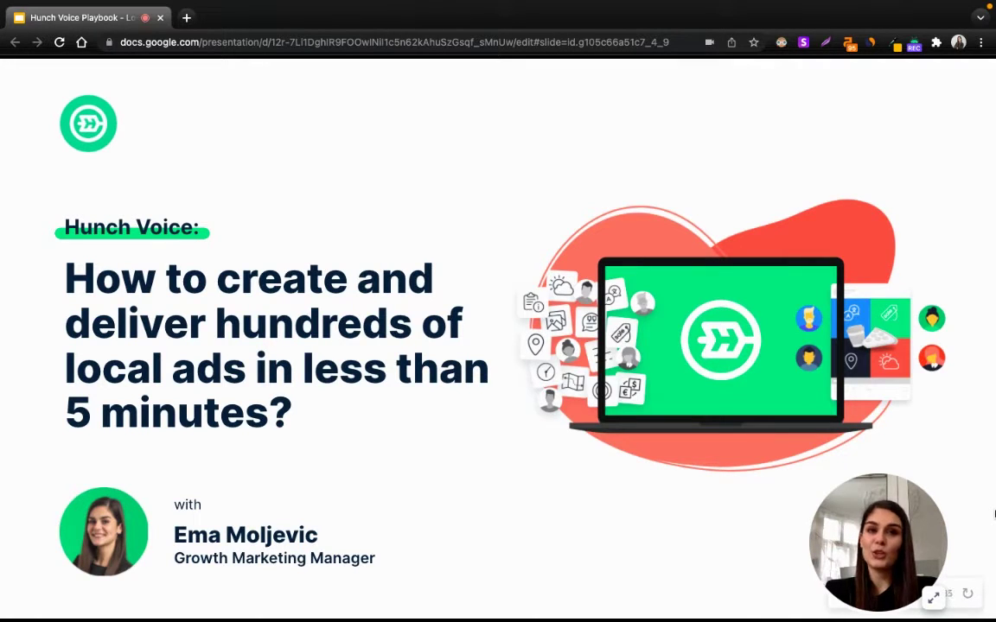
Advance through the 'Hey, we're Hunch!', localized campaign challenges and how-to slides, then exit full screen.
key(Right)
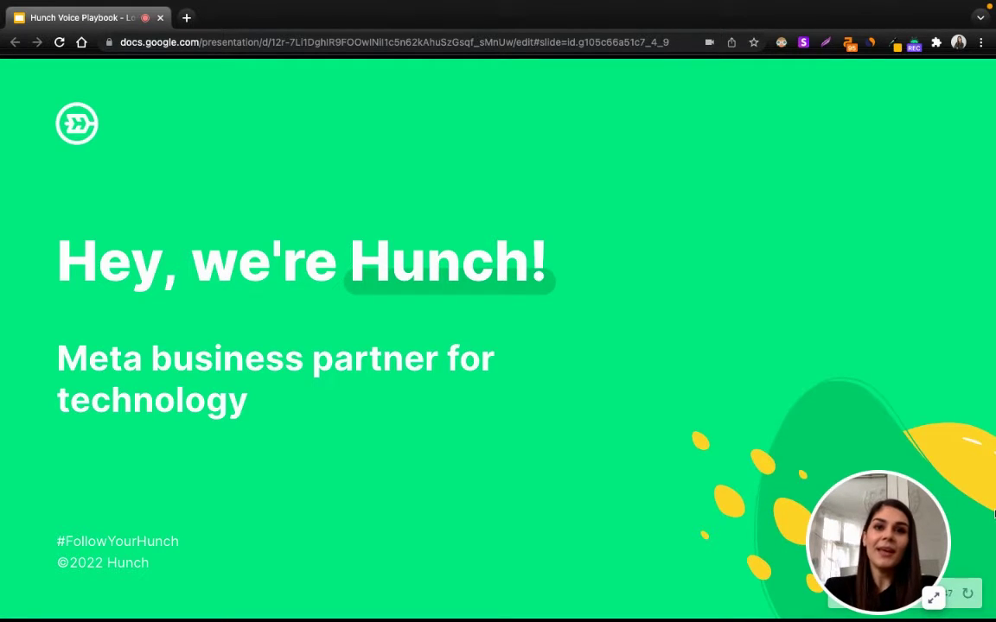
key(Right)
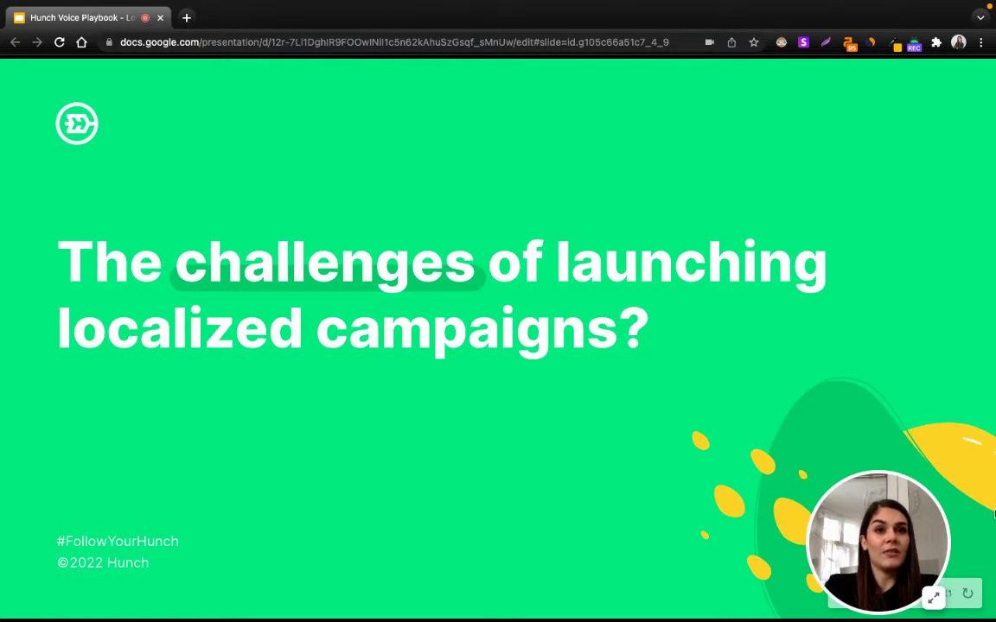
key(Right)
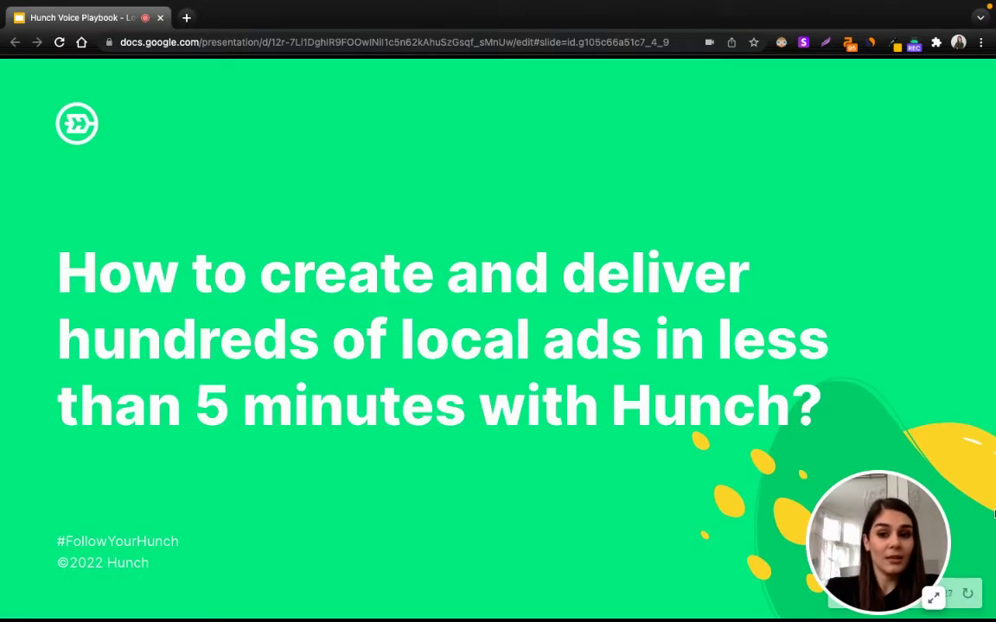
key(Escape)
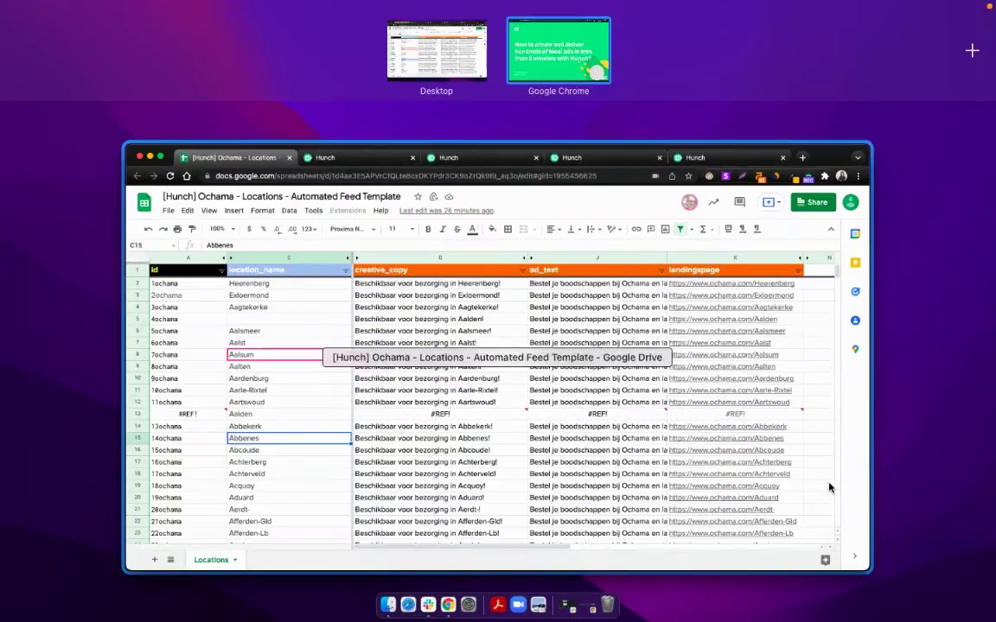
Highlight location names C5:C9 and the CONCATENATE creative_copy formula generating ad text in G6:G9.
click(650, 452)
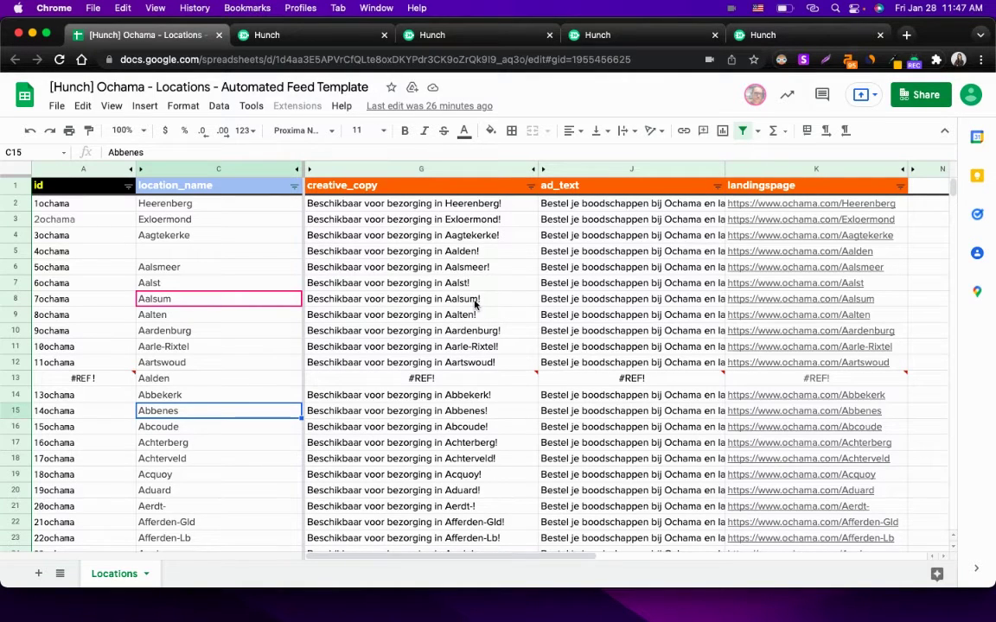
drag(197, 251, 259, 316)
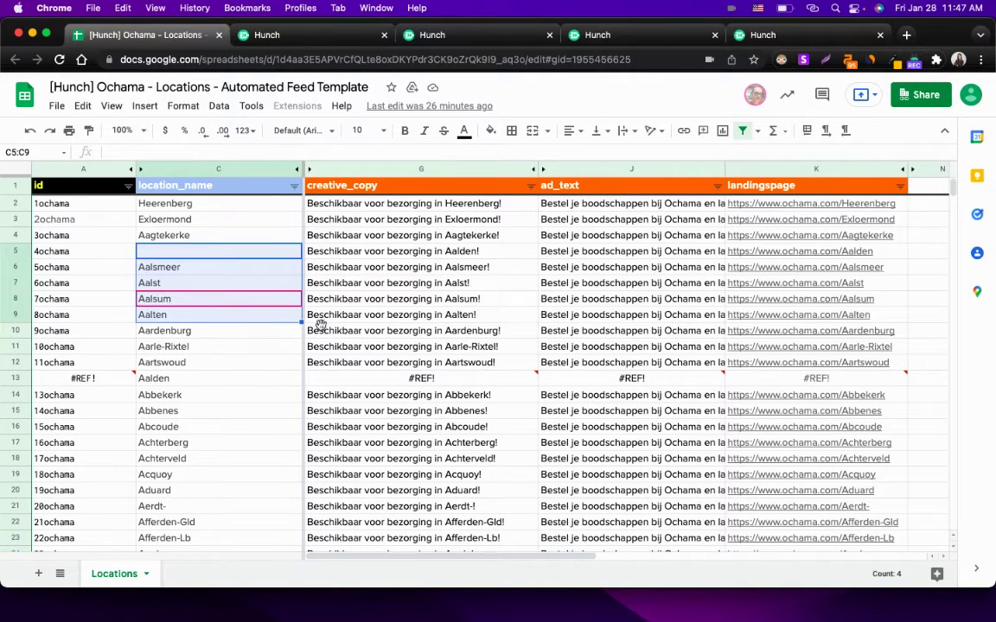
click(436, 268)
drag(458, 322, 456, 321)
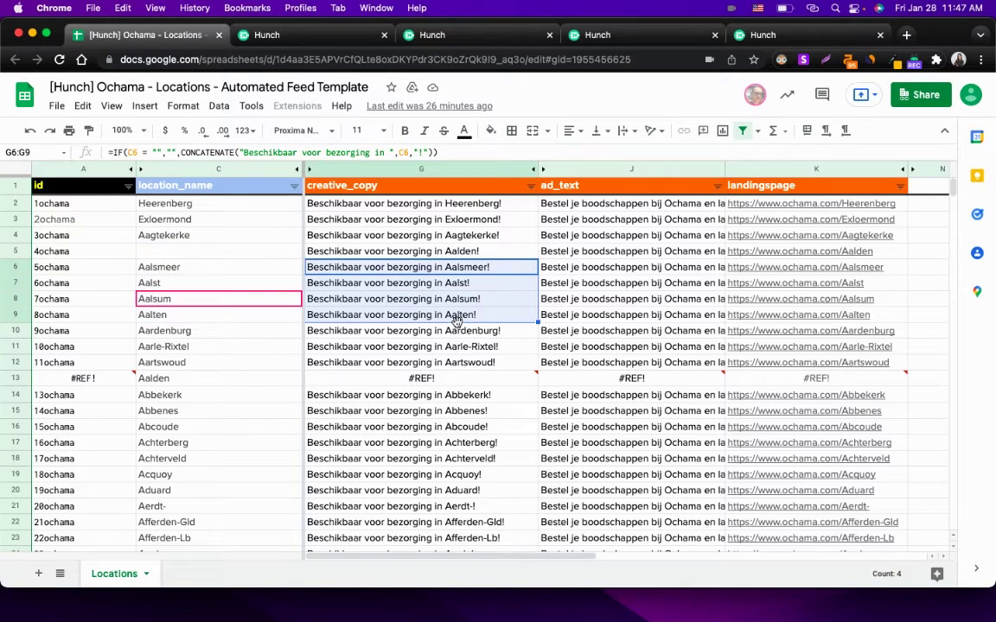
click(478, 272)
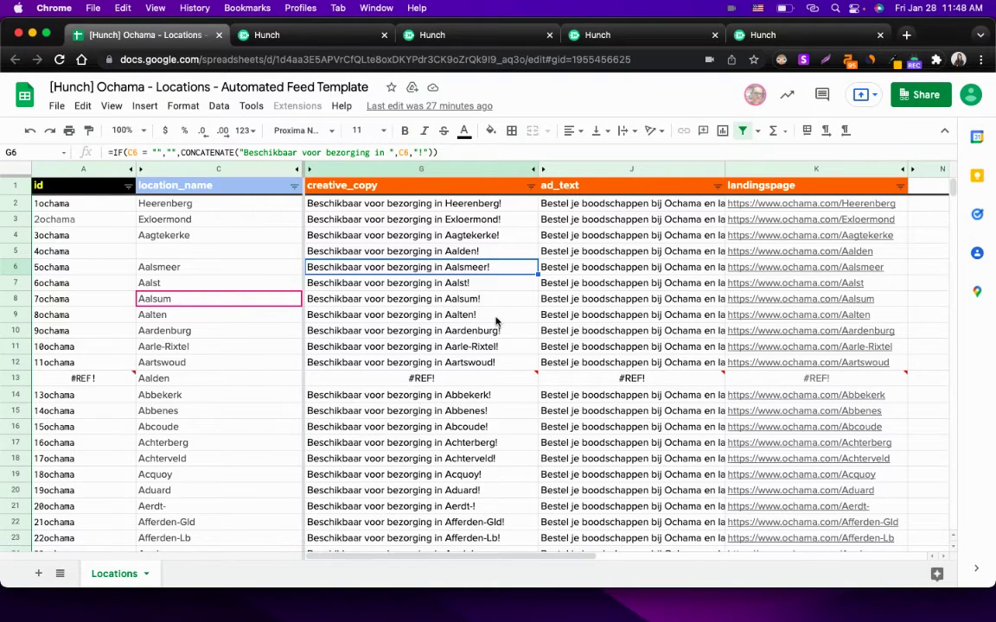
Review the Ochama_Local_Ads catalog's Data Source URL, then bring up the Ochama_square template editor.
click(329, 35)
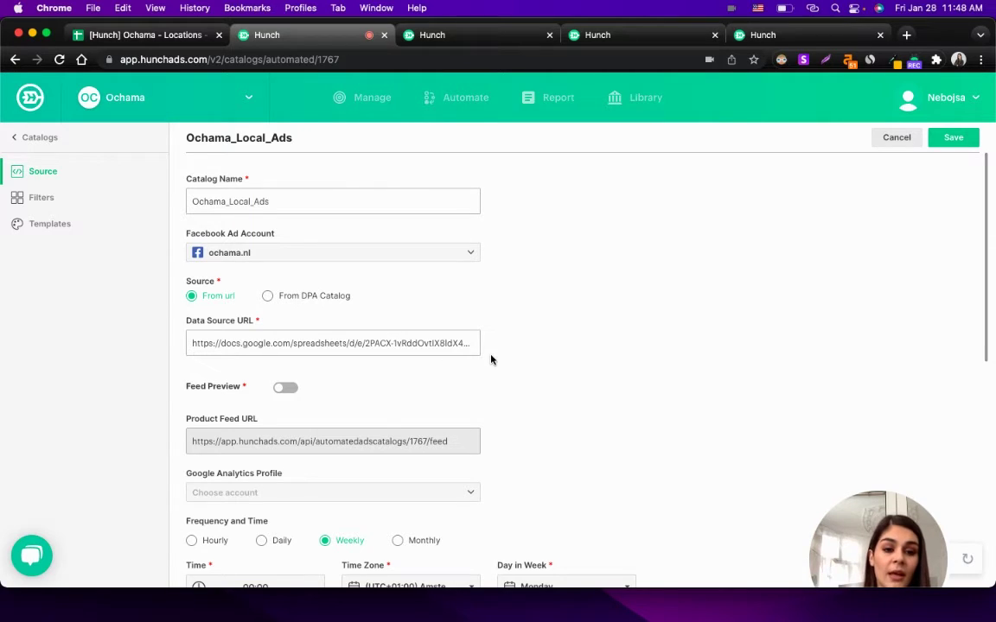
click(466, 343)
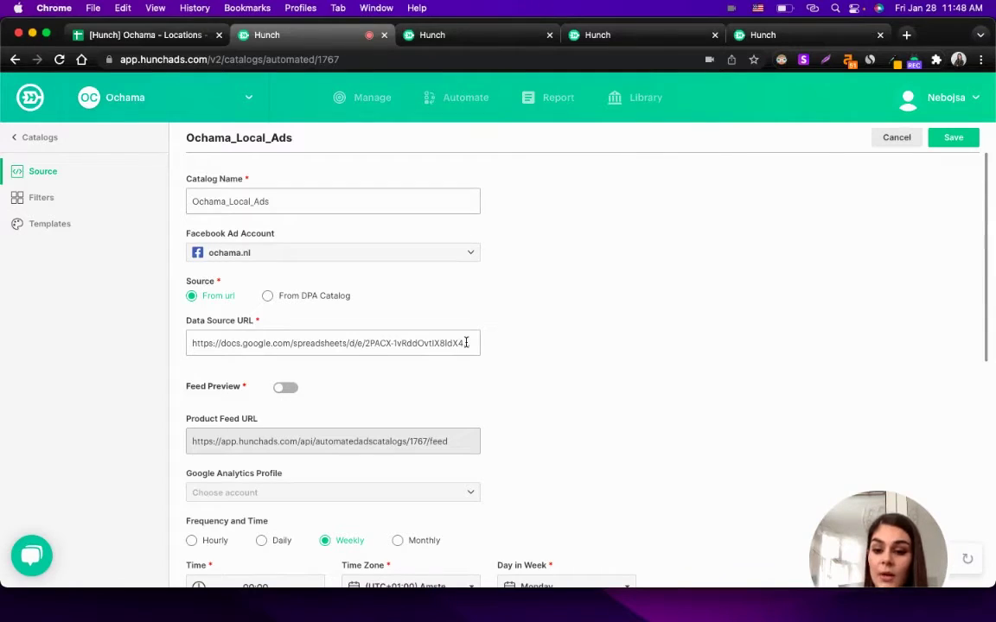
key(ctrl+Tab)
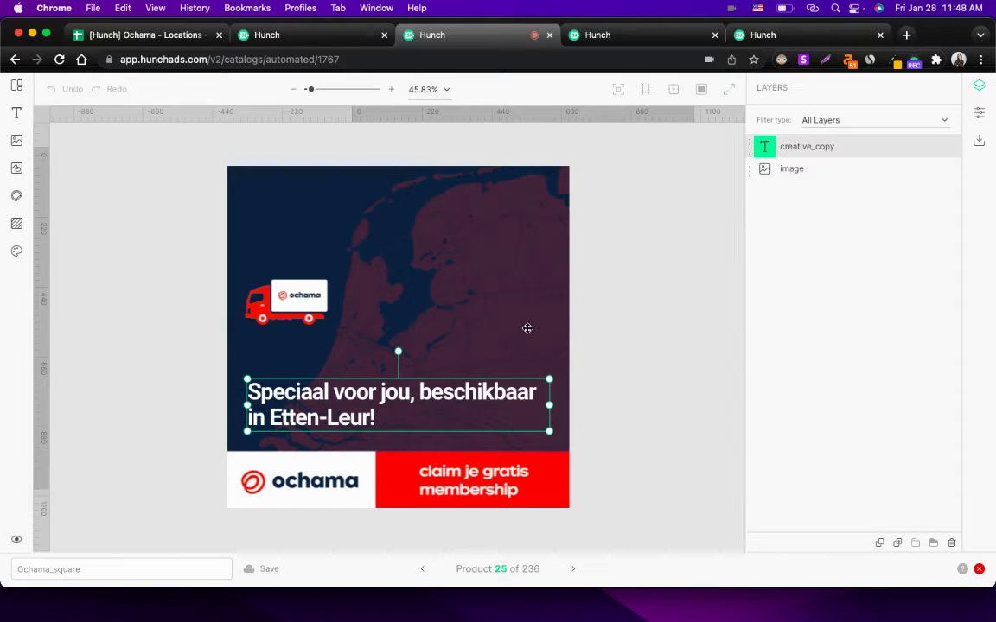
Select the map image and creative_copy layers, then preview products 25 through 31 (De Bilt).
click(488, 263)
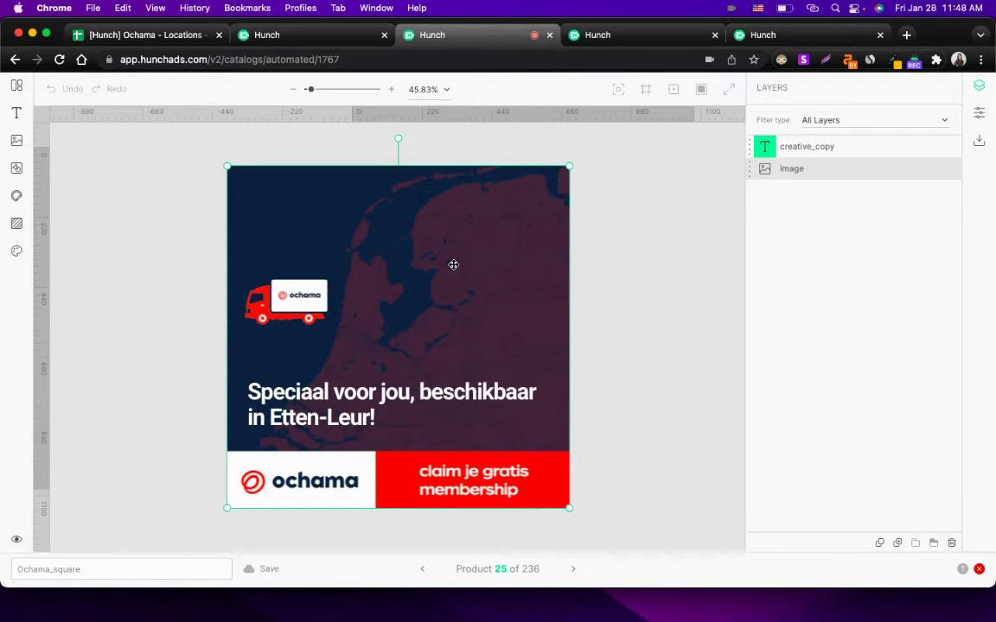
click(371, 418)
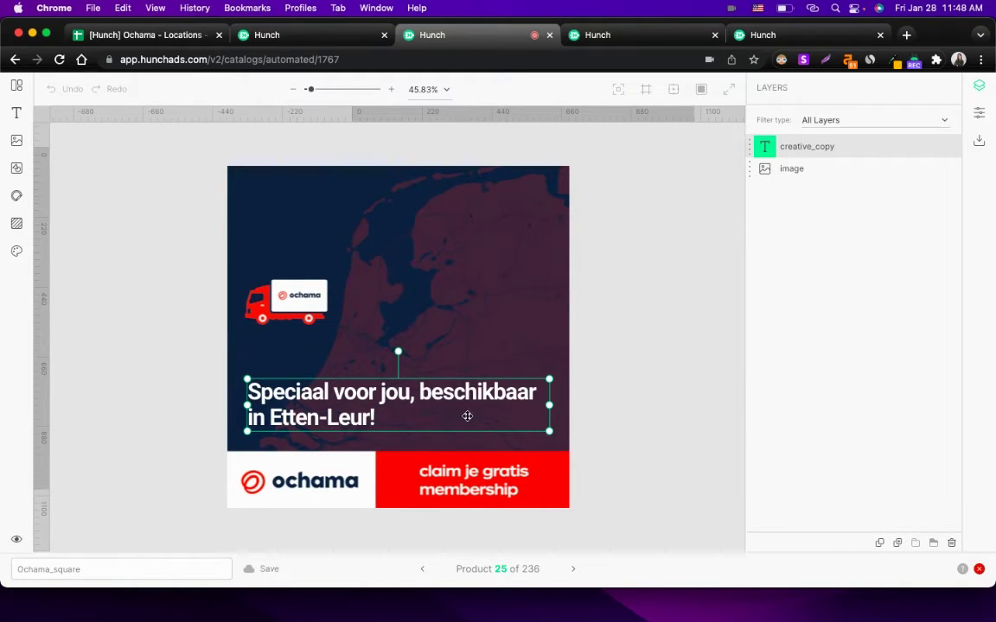
click(573, 570)
click(573, 570)
click(573, 570)
click(573, 570)
click(573, 569)
click(573, 570)
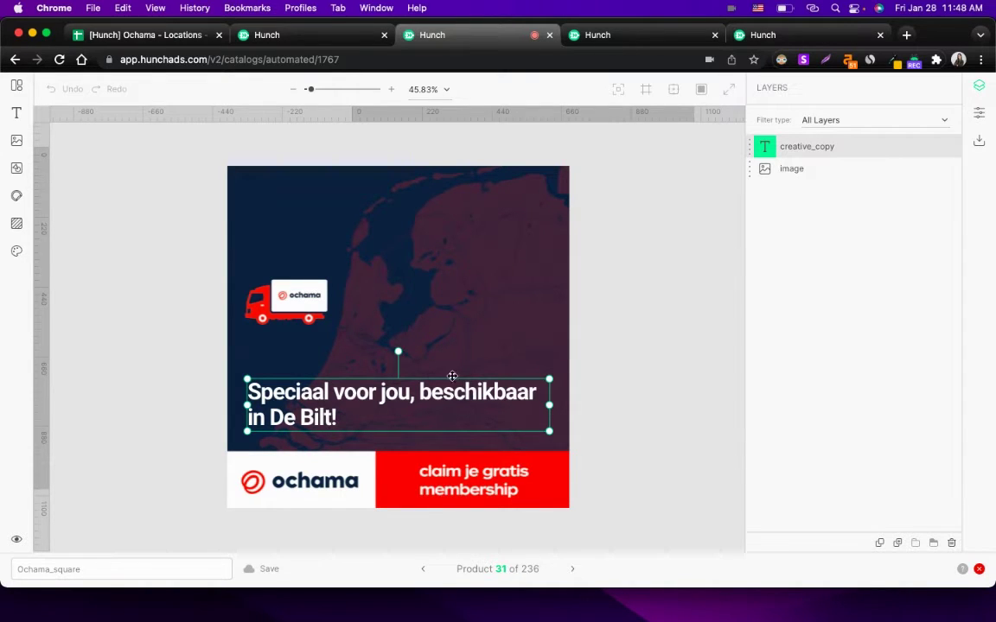
click(619, 41)
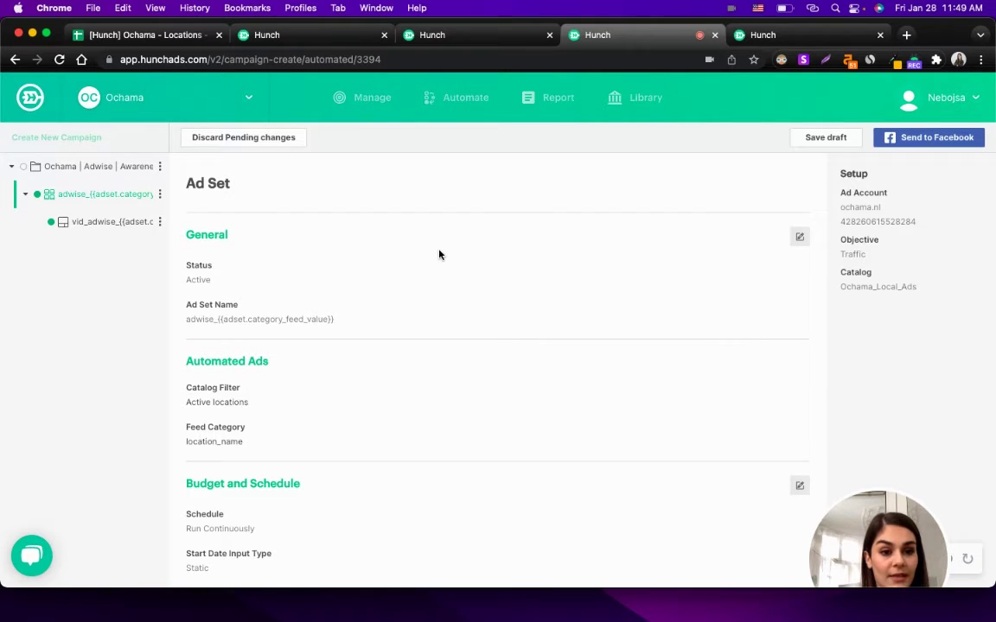
Review the Ad Set settings (Active locations filter, location_name category) and the ad, then list the 177 ad sets.
scroll(484, 262, down, 2)
scroll(484, 264, down, 10)
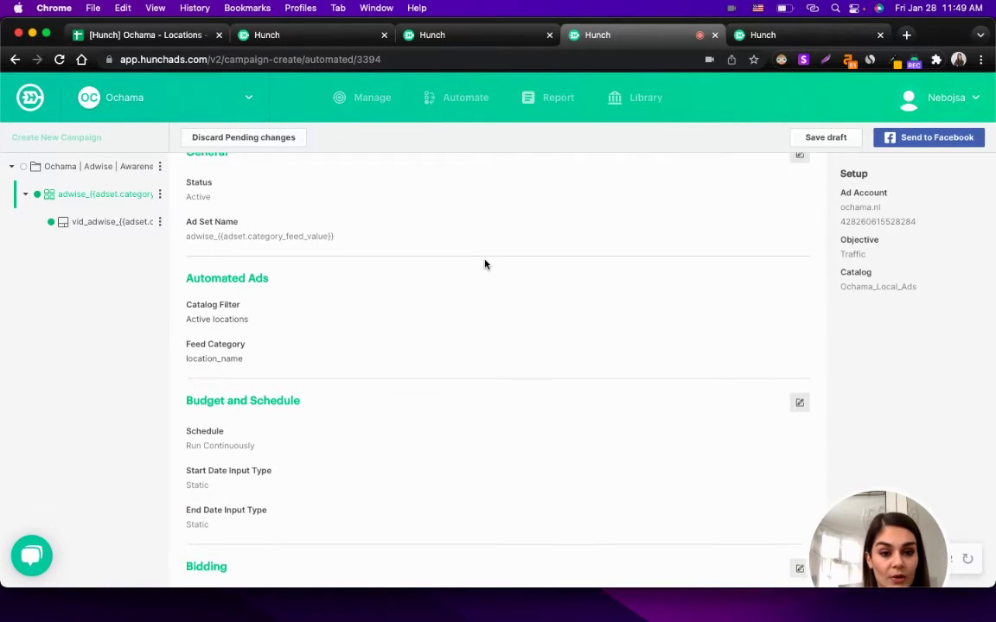
scroll(485, 263, down, 6)
scroll(484, 264, down, 12)
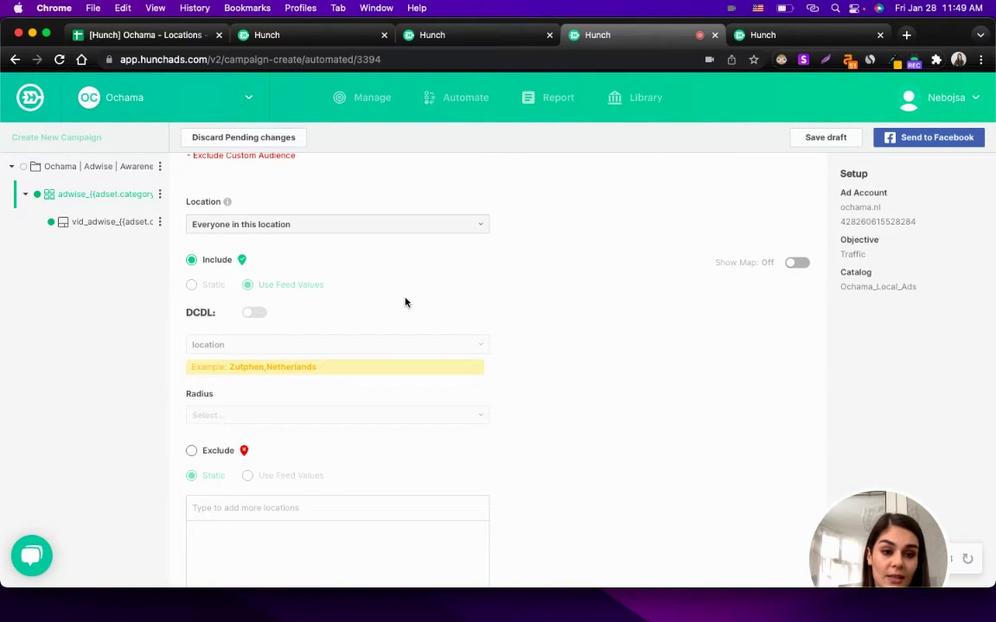
click(124, 224)
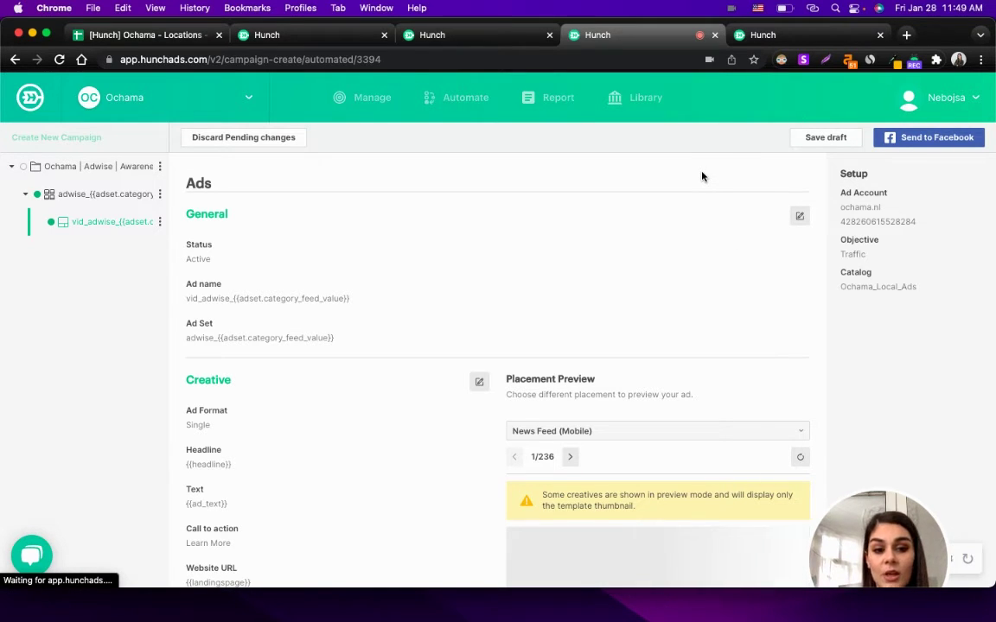
click(761, 38)
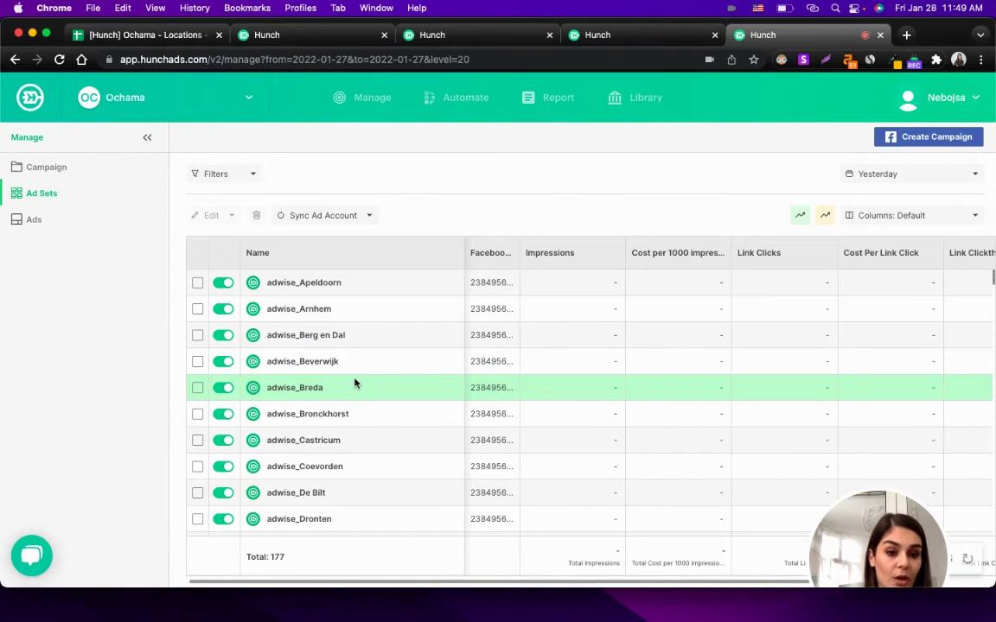
Show the 177 individual location ads like vid_adwise_Breda, then bring up the desktops overview.
scroll(354, 383, down, 1)
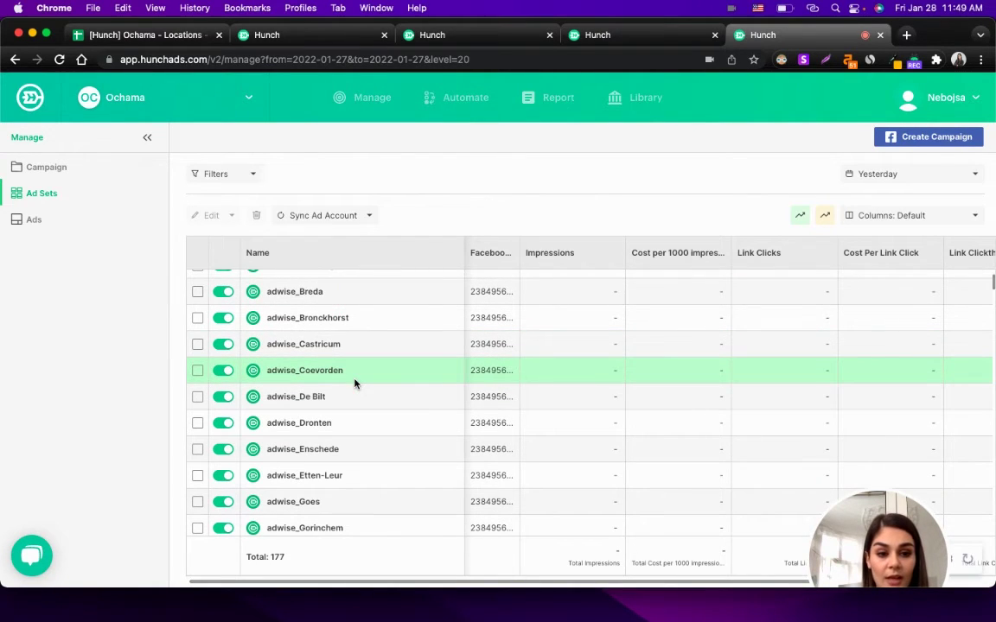
click(64, 231)
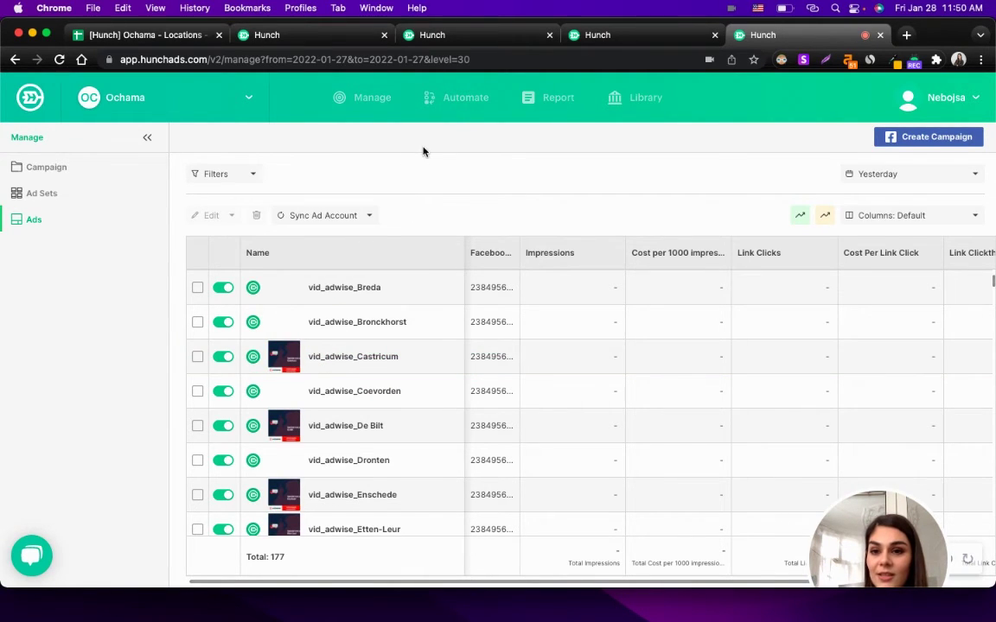
key(ctrl+Up)
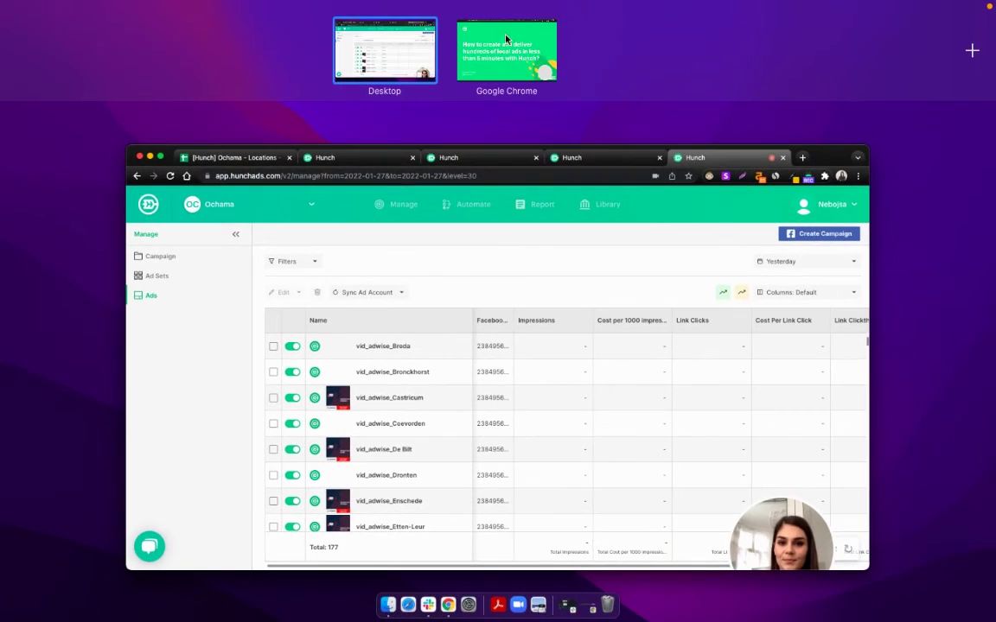
Return to the presentation and advance from the Genero case-study to the geographical contextualization slide.
click(498, 52)
key(Right)
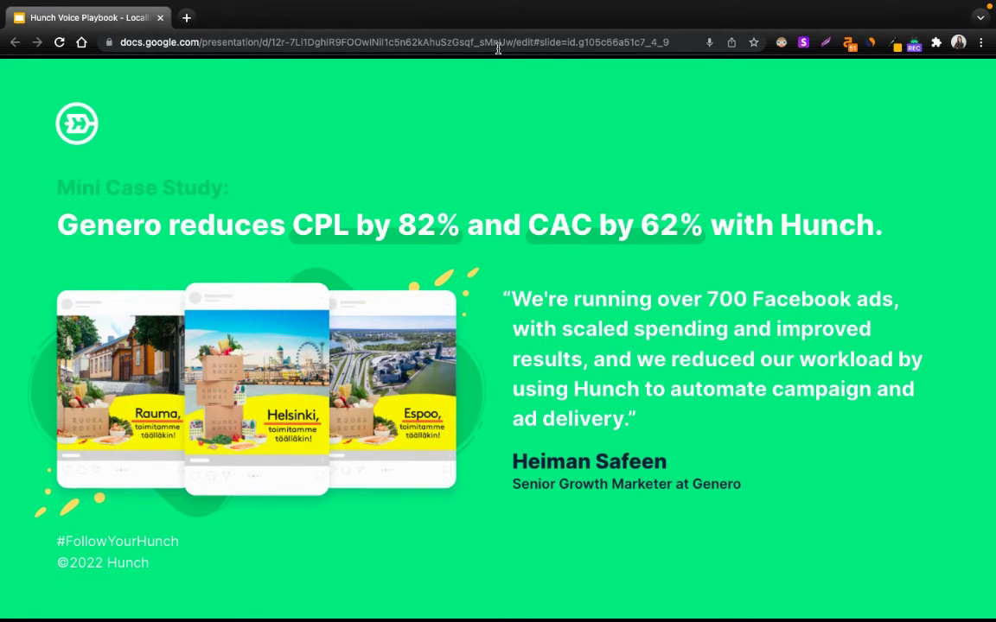
key(Right)
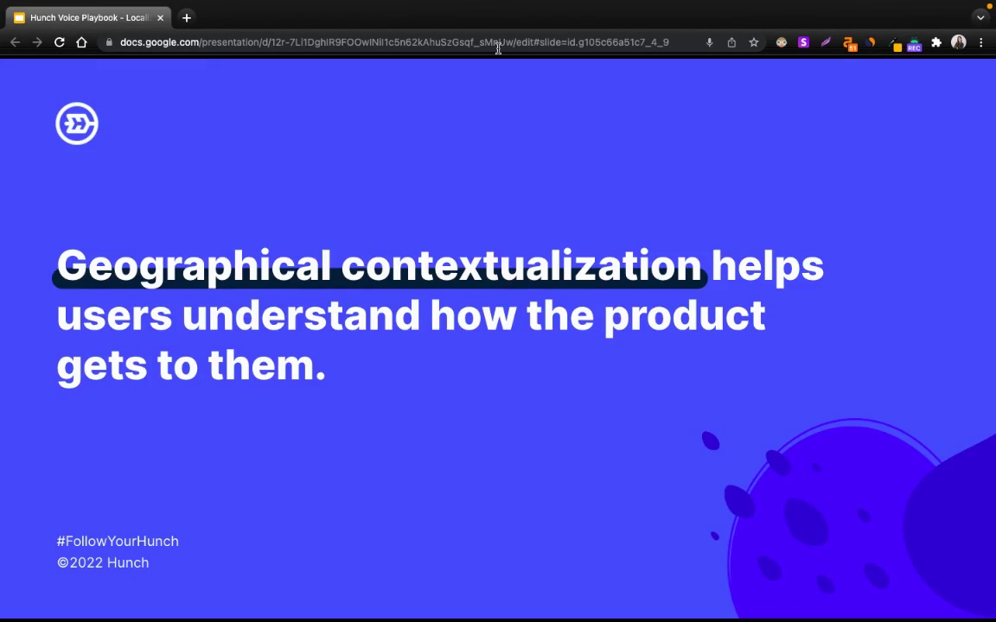
Advance to the closing 'Thank you!' slide with Hunch's links.
key(Right)
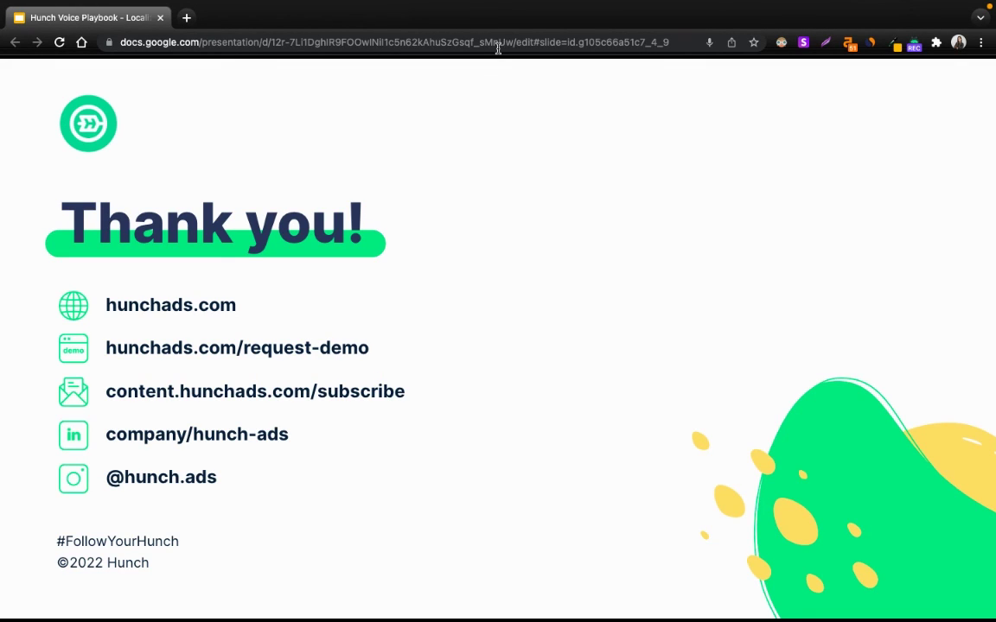